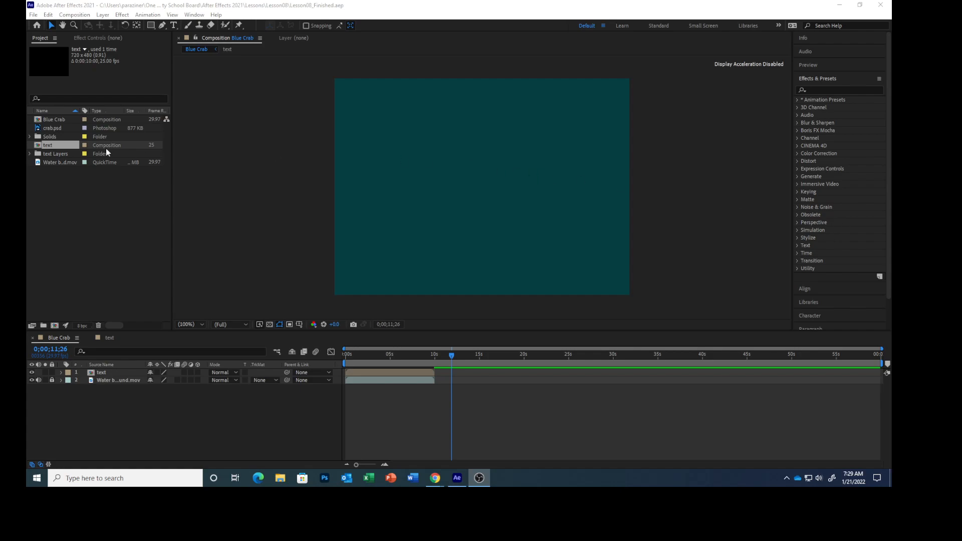
# Add crab.psd as the top layer of the Blue Crab composition and keyframe its Scale at 400% at 0;00;00;00
pyautogui.moveTo(52, 127); pyautogui.dragTo(119, 368)
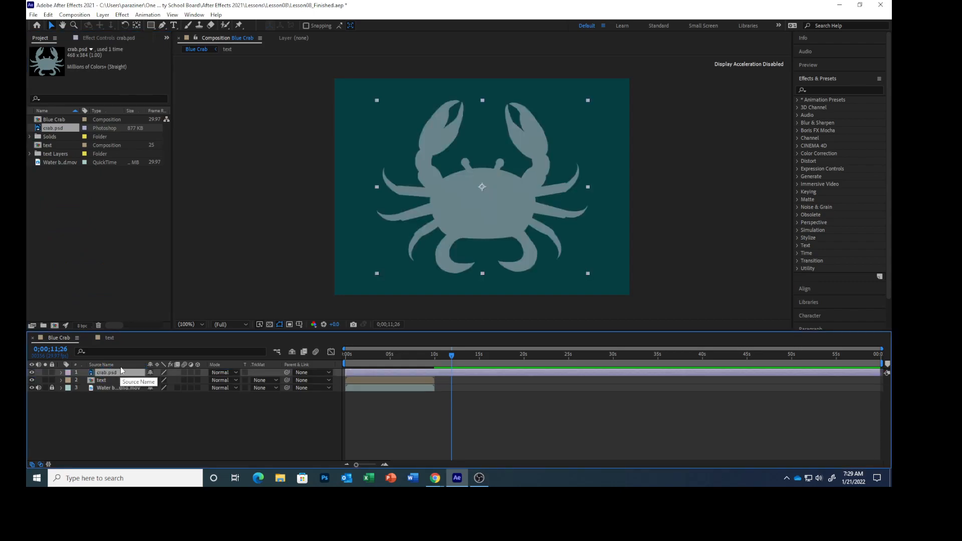
pyautogui.press('Home')
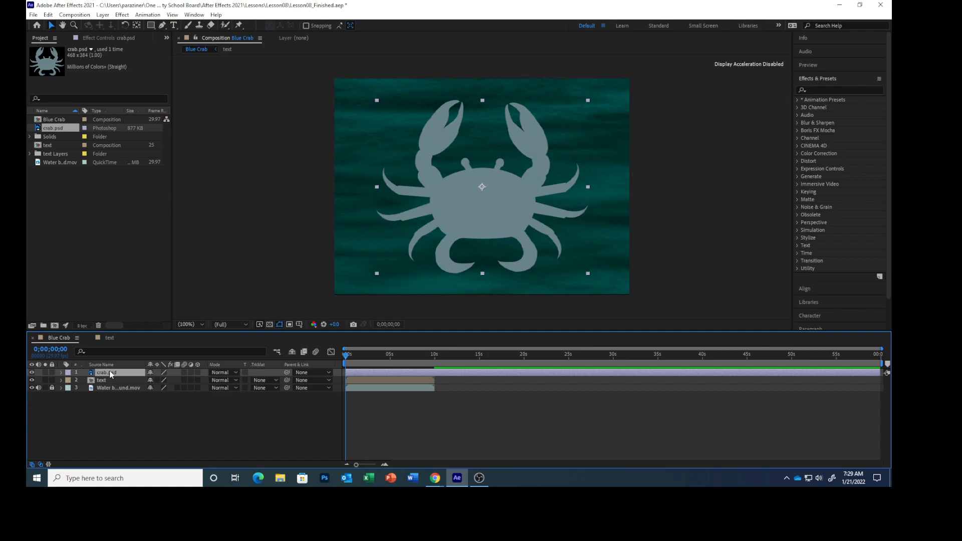
pyautogui.press('s')
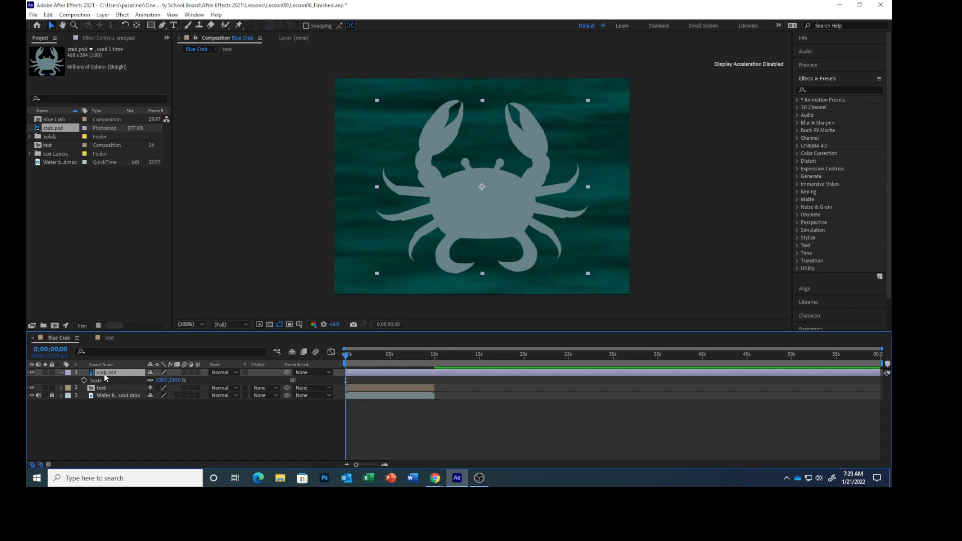
pyautogui.click(160, 379)
pyautogui.write('400')
pyautogui.press('Return')
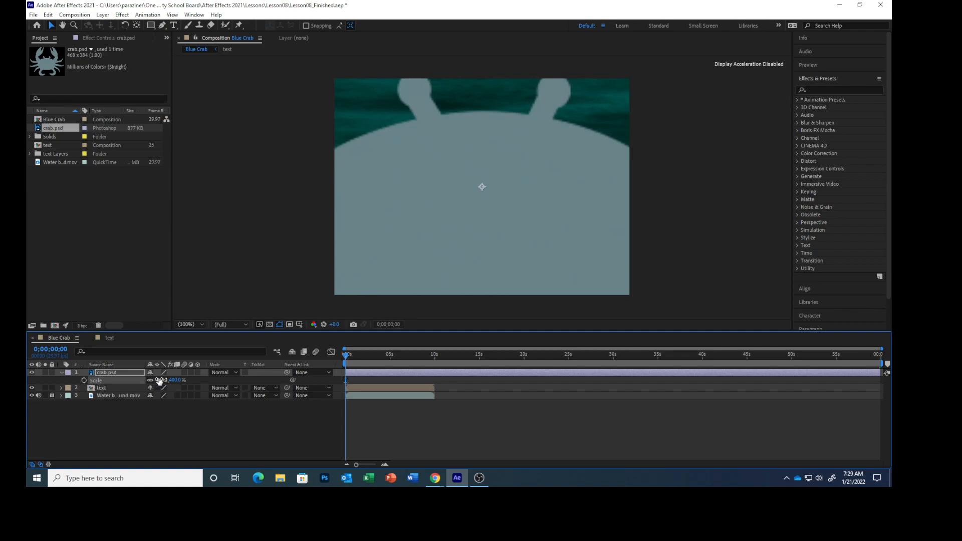
pyautogui.click(85, 379)
# Keyframe the crab layer's Scale at 75% at 0;00;02;00
pyautogui.click(523, 359)
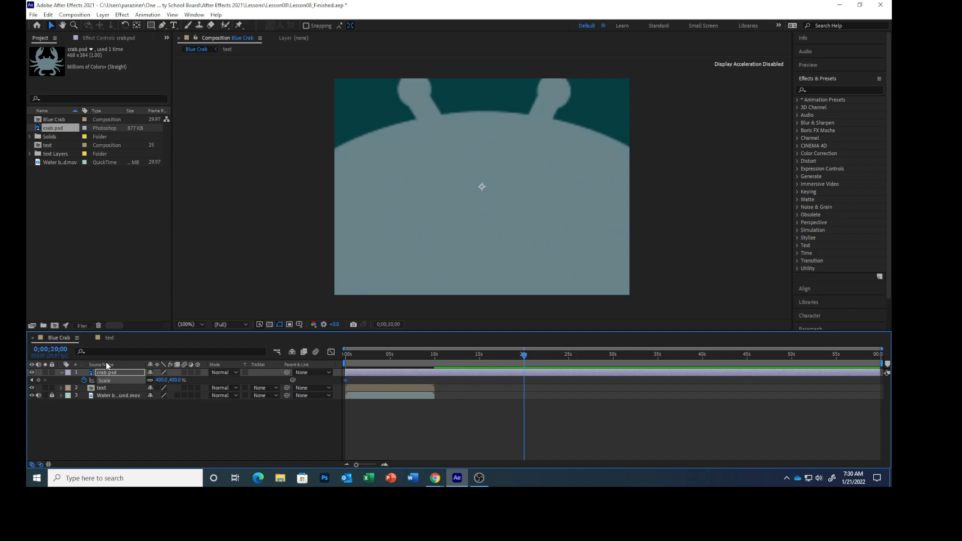
pyautogui.click(59, 349)
pyautogui.write('200')
pyautogui.press('Return')
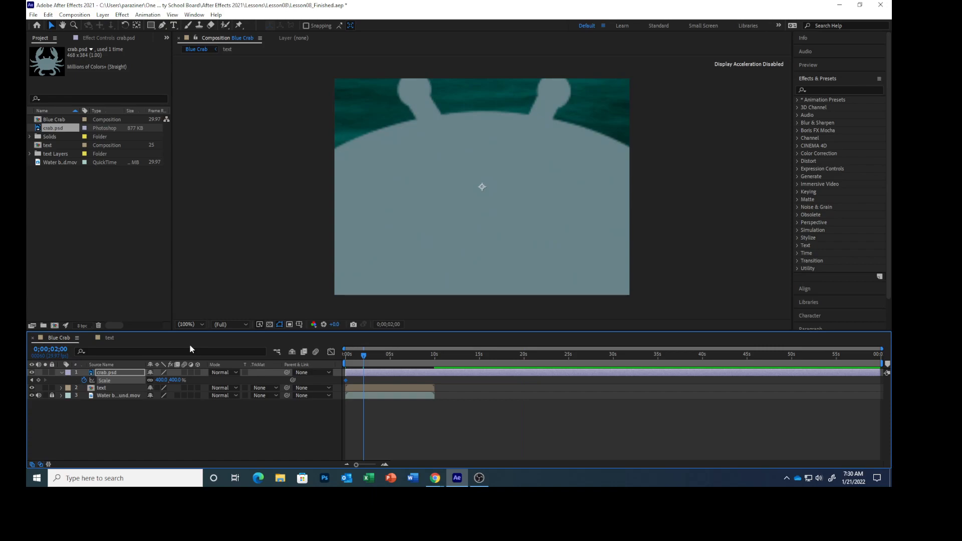
pyautogui.click(158, 379)
pyautogui.write('75')
pyautogui.press('Return')
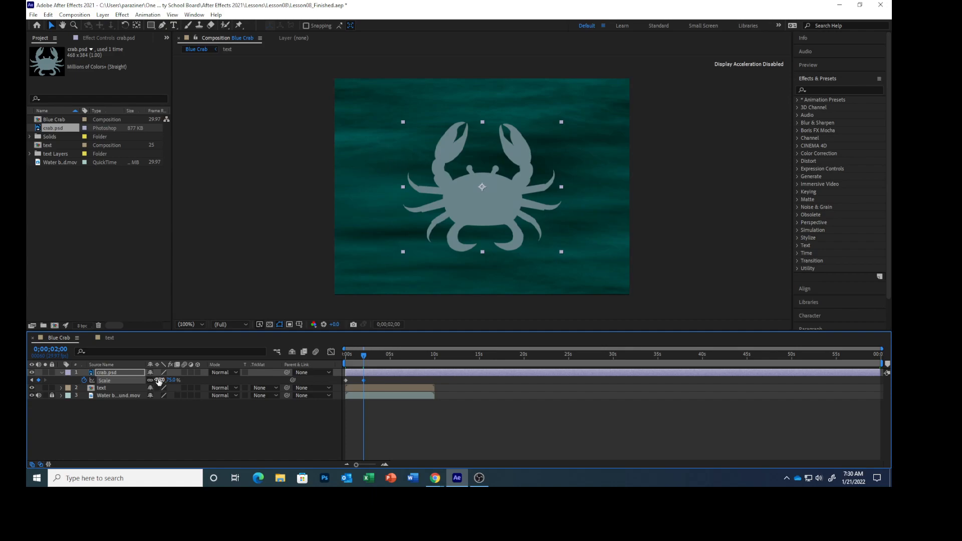
# Keyframe the crab layer's Position at 0;00;00;00 with a vertical value of 82
pyautogui.press('Home')
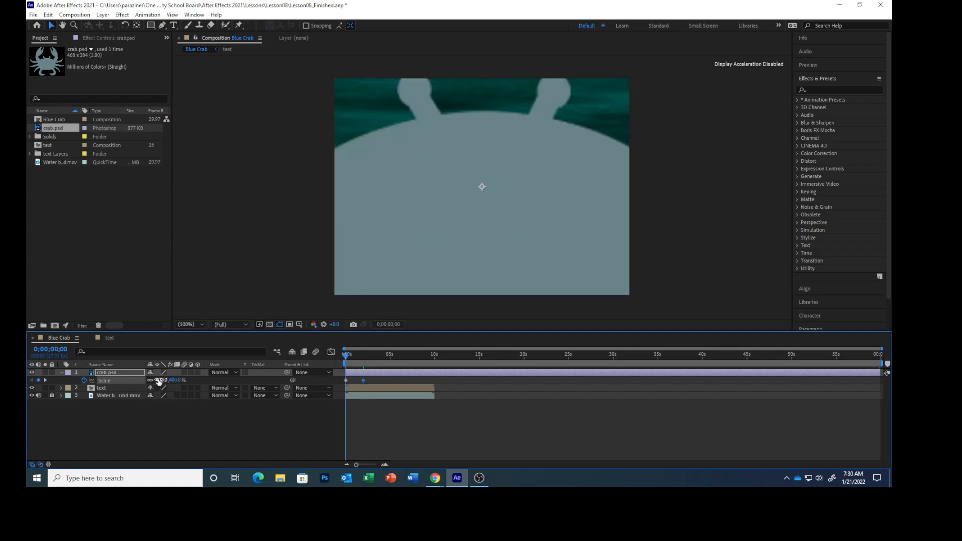
pyautogui.press('p')
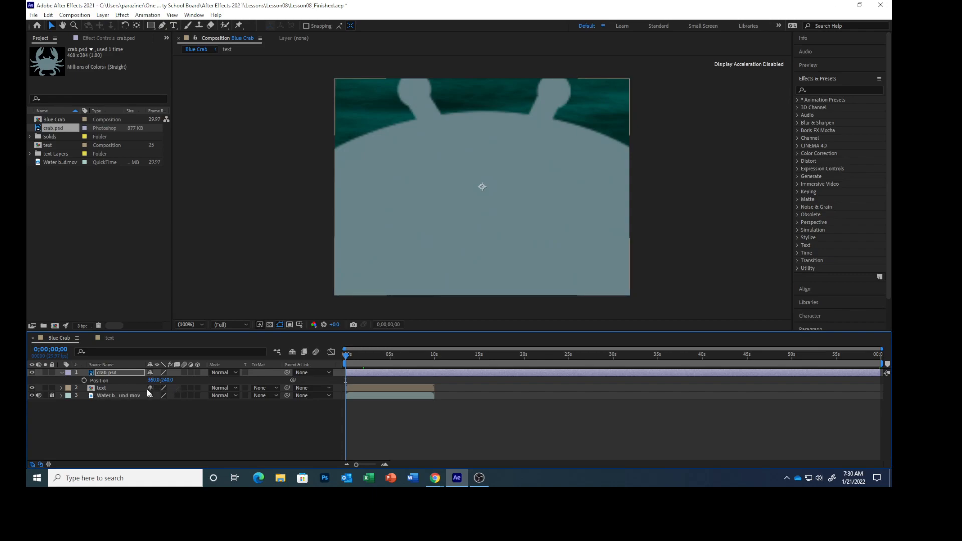
pyautogui.click(167, 379)
pyautogui.write('852')
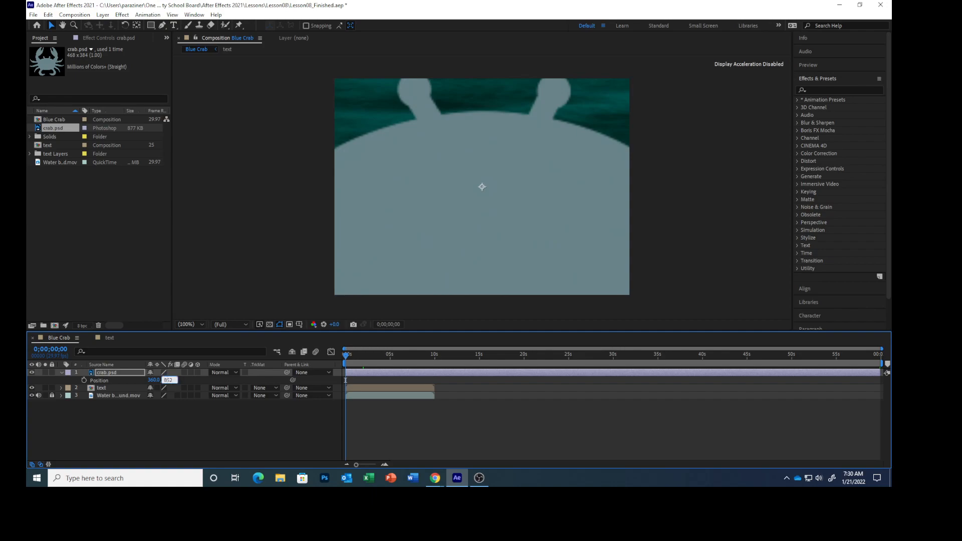
pyautogui.press('Return')
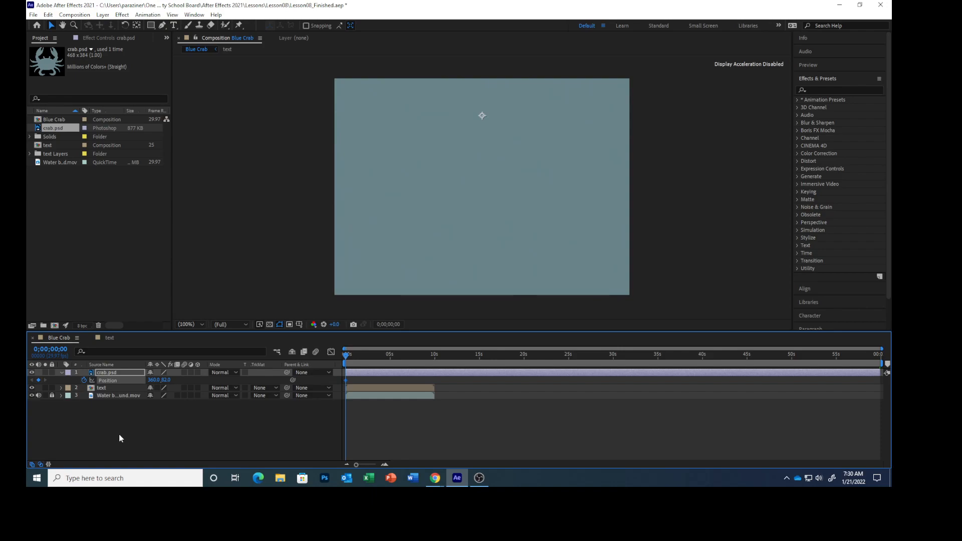
# Keyframe the crab layer's vertical Position at 228 at 0;00;01;15
pyautogui.click(50, 349)
pyautogui.write('115')
pyautogui.press('Return')
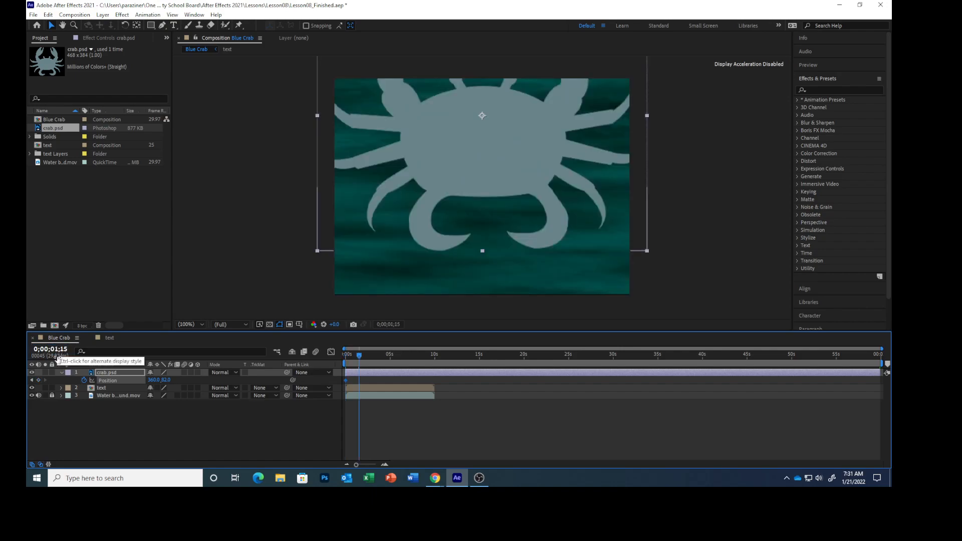
pyautogui.click(165, 379)
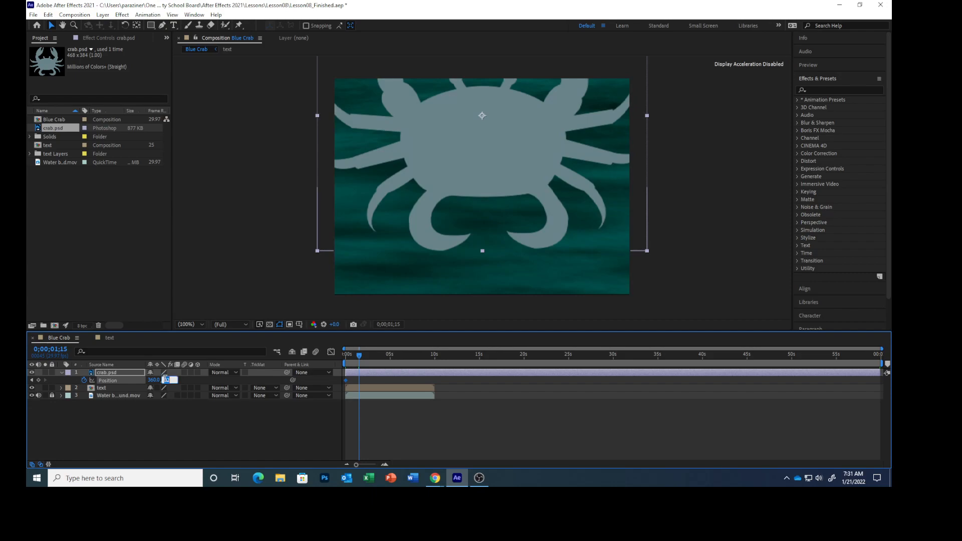
pyautogui.write('2258')
pyautogui.press('Return')
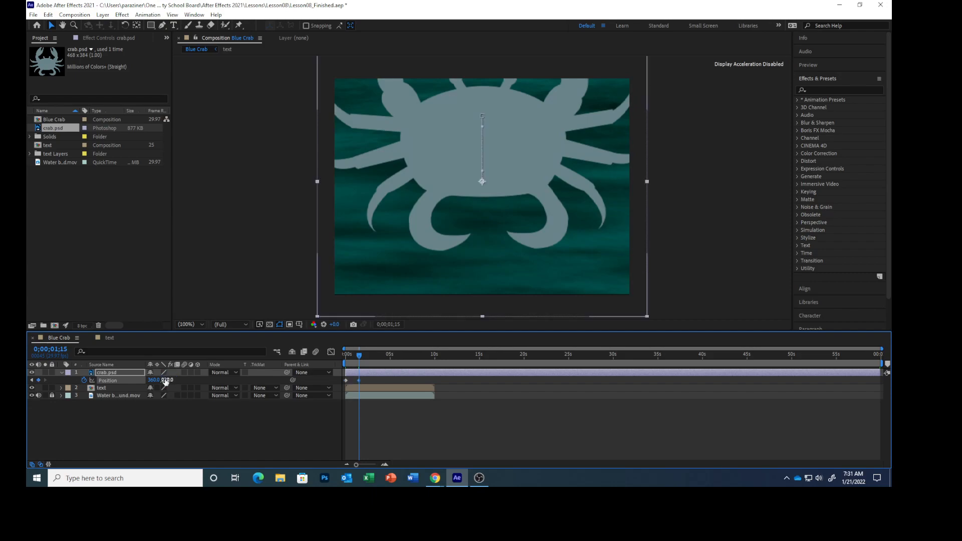
# Keyframe the crab layer's vertical Position at 182 at 0;00;02;00
pyautogui.click(50, 349)
pyautogui.write('200')
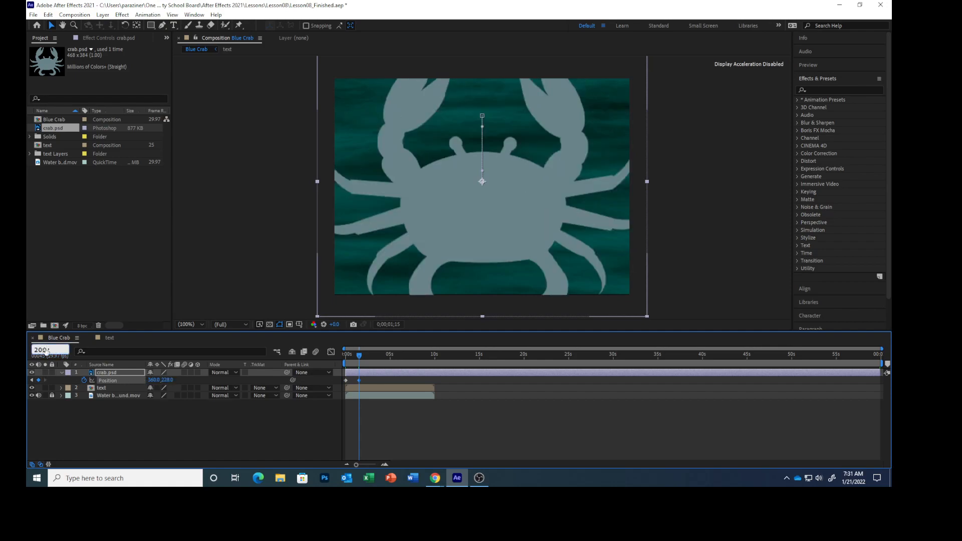
pyautogui.press('Return')
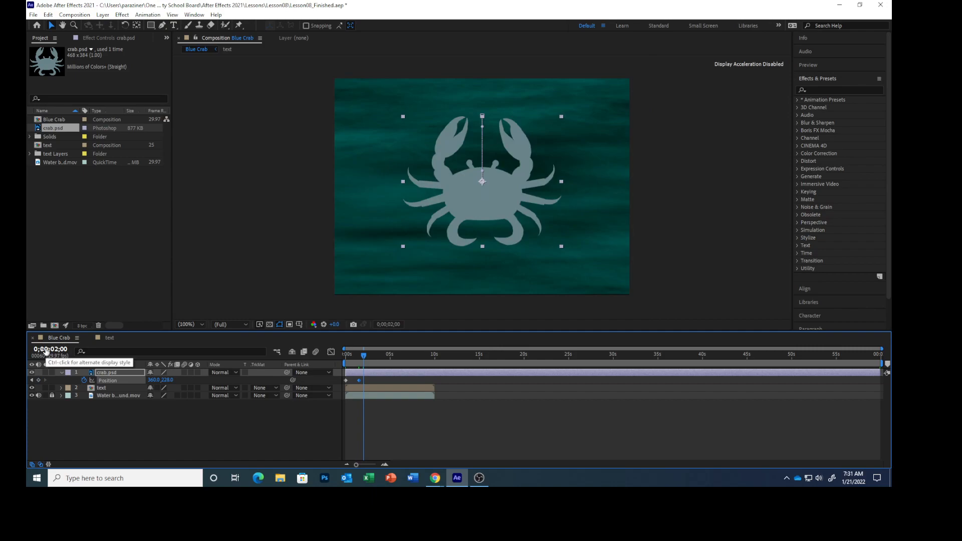
pyautogui.click(166, 380)
pyautogui.write('182')
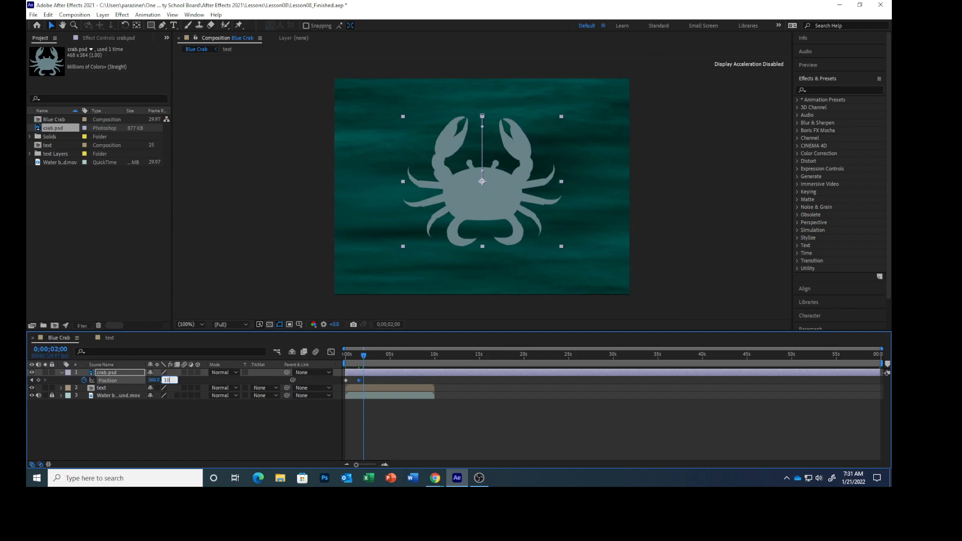
pyautogui.press('Return')
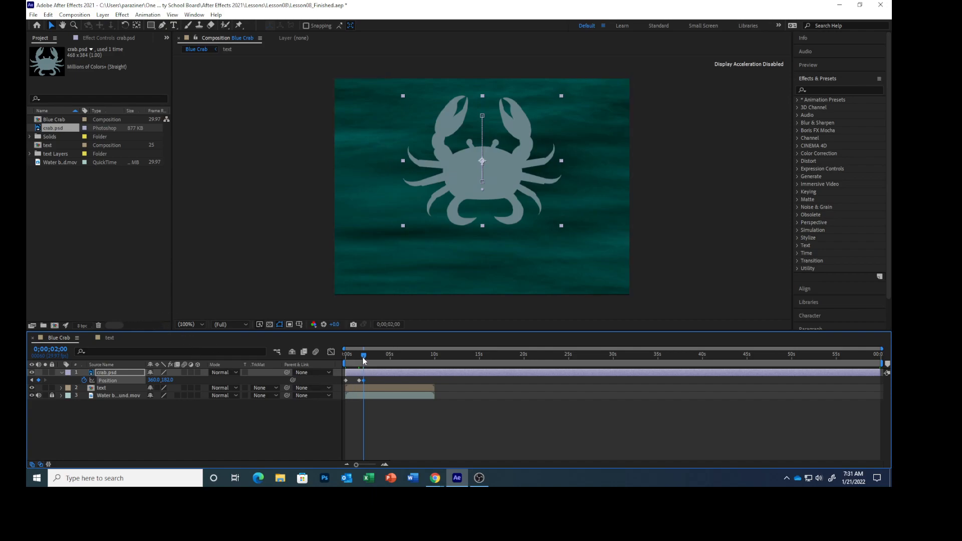
# Scrub the composition to 0;00;06;16 to review the animation and collapse the crab layer's properties
pyautogui.moveTo(363, 355); pyautogui.dragTo(403, 368)
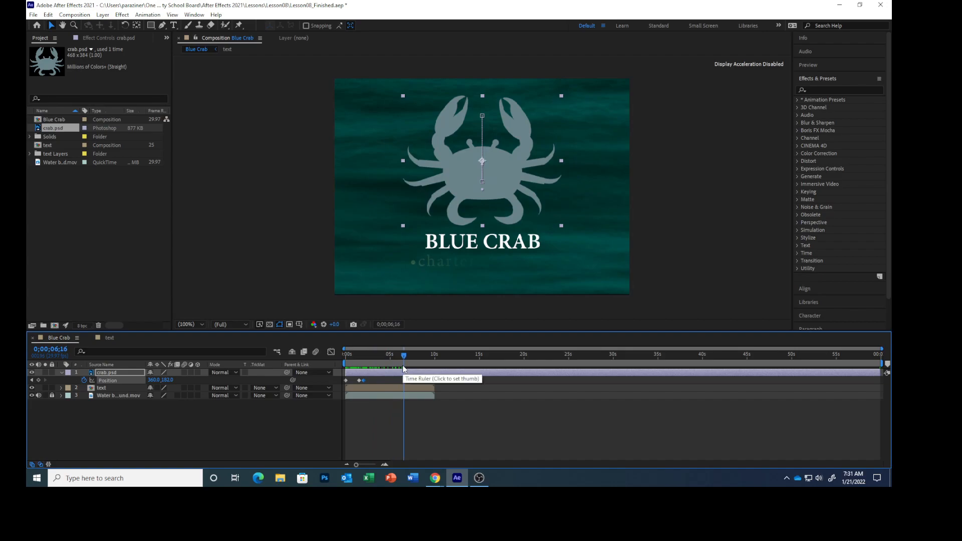
pyautogui.click(61, 373)
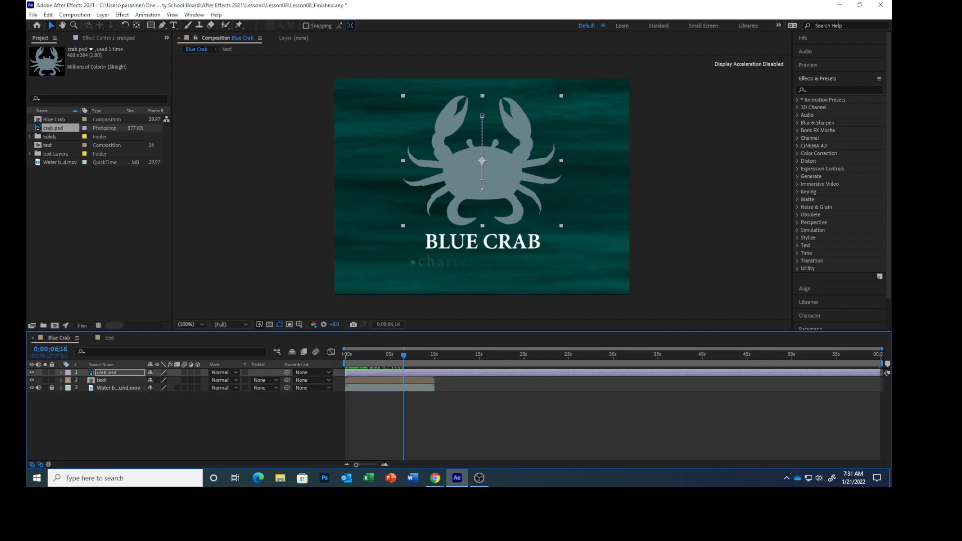
pyautogui.hotkey('alt', 'Tab')
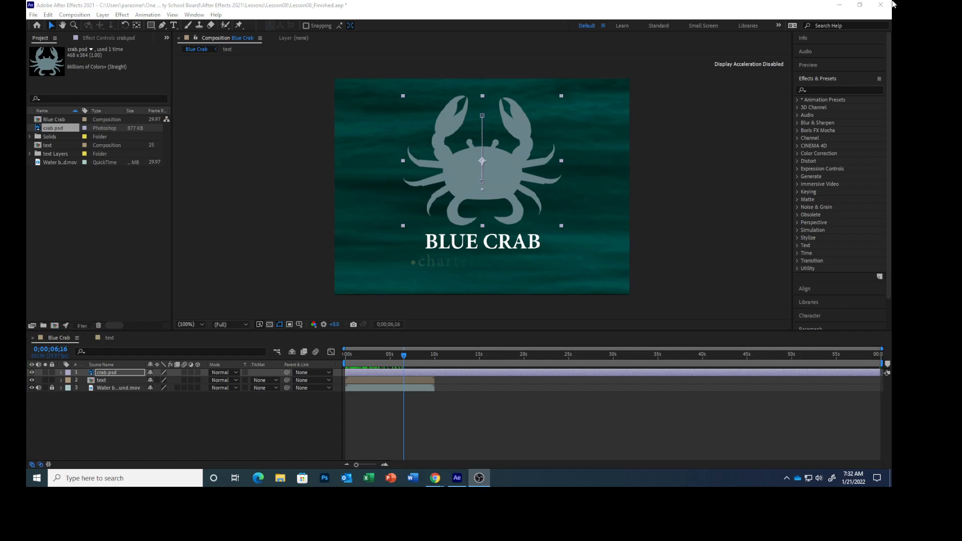
# At 0;00;01;27, place one pin in the middle of each crab claw with the Puppet Position Pin tool
pyautogui.click(228, 29)
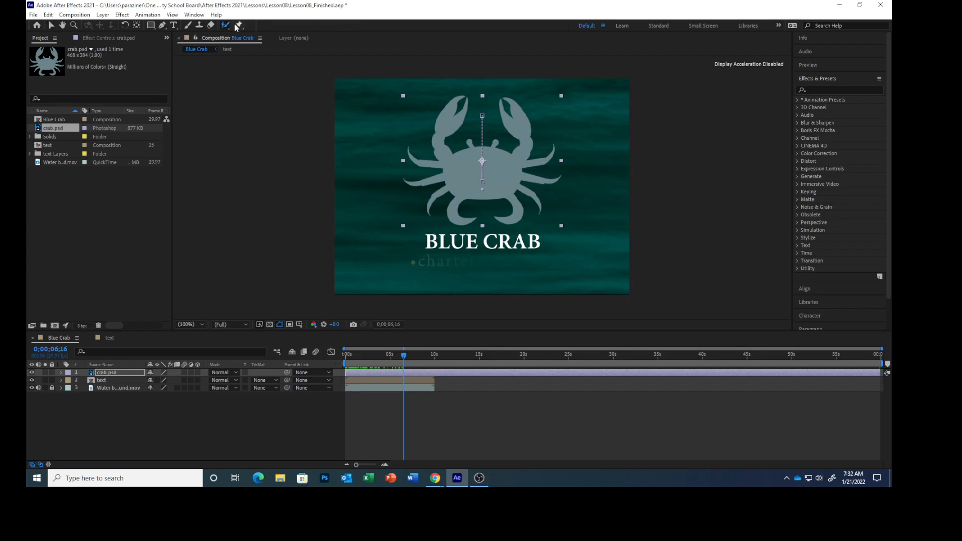
pyautogui.click(238, 26)
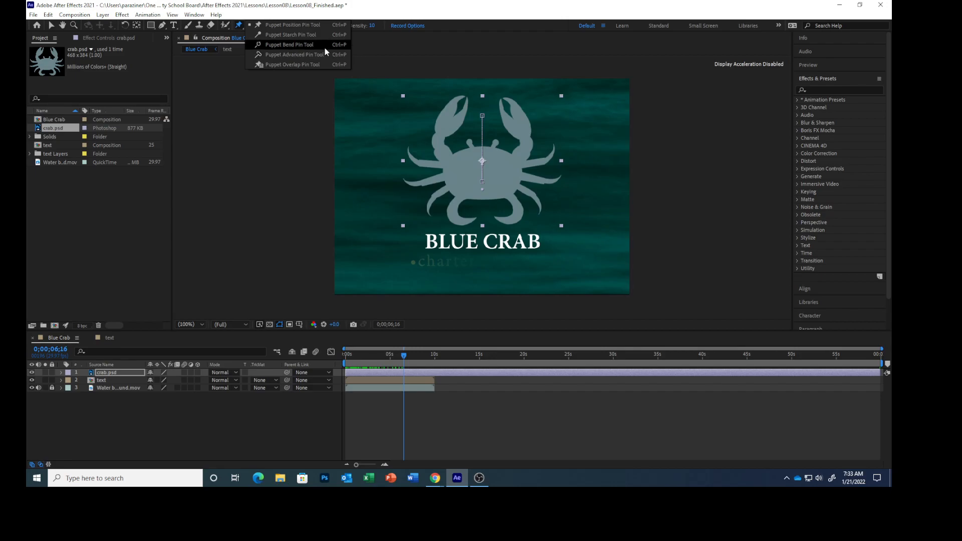
pyautogui.click(326, 68)
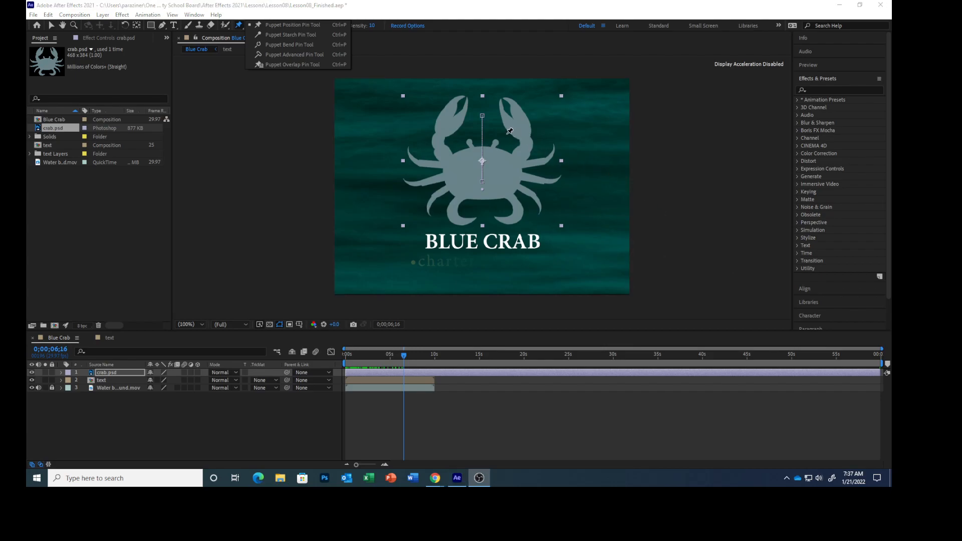
pyautogui.click(287, 25)
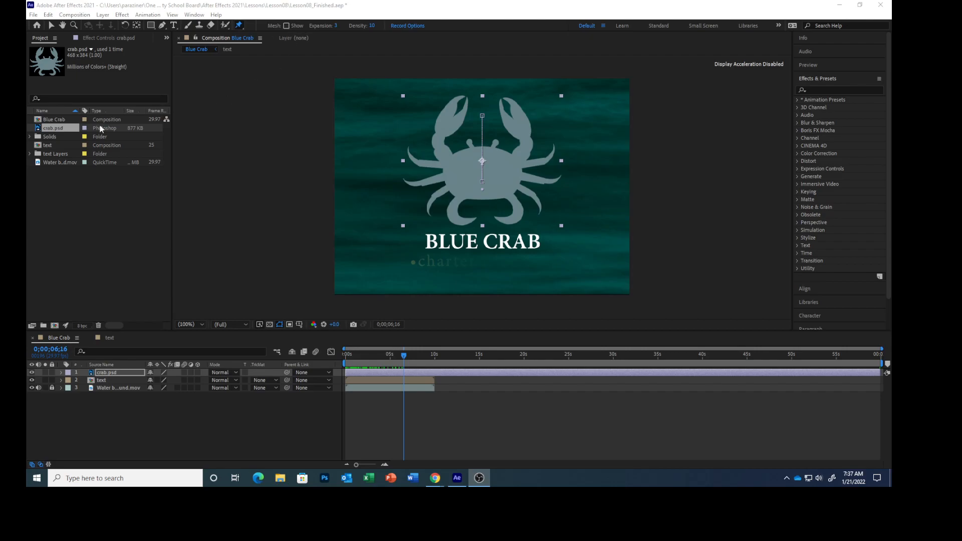
pyautogui.click(52, 349)
pyautogui.write('127')
pyautogui.press('Return')
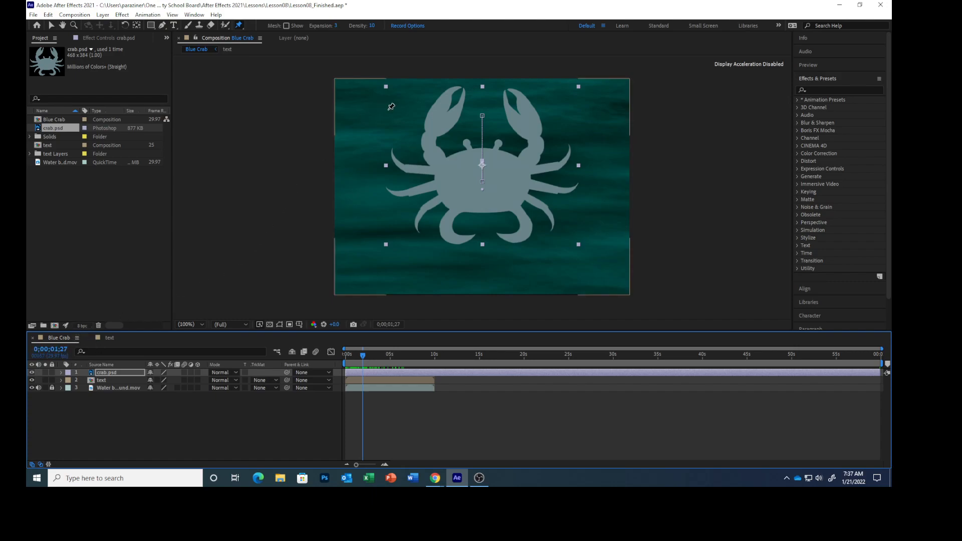
pyautogui.click(440, 119)
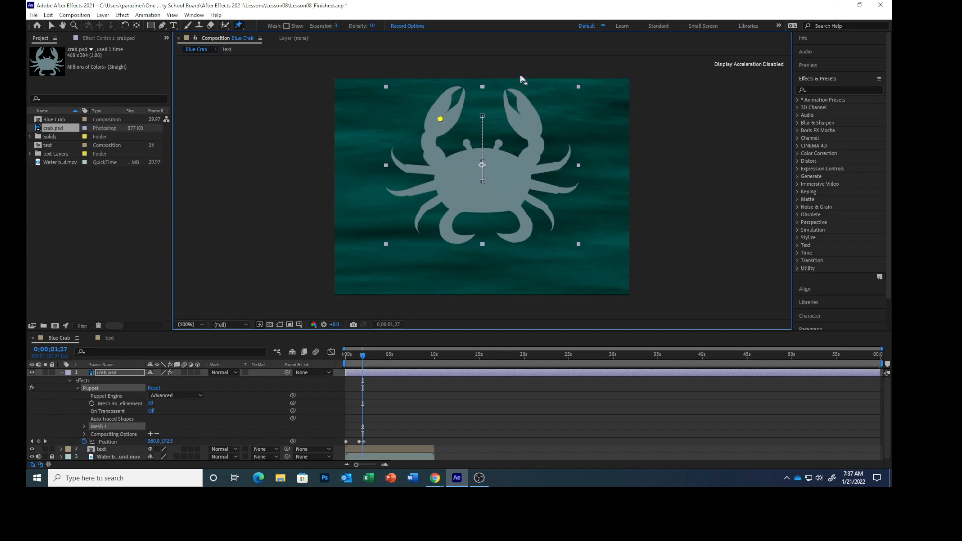
pyautogui.click(528, 120)
# Try moving the right-hand claw's puppet pin slightly inward with the Selection tool and undo the move
pyautogui.click(52, 27)
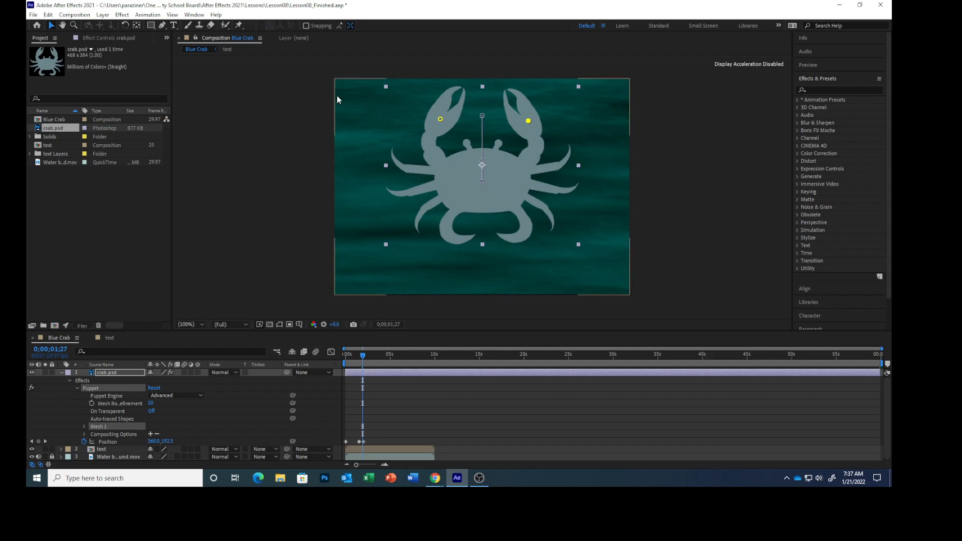
pyautogui.moveTo(528, 121)
pyautogui.mouseDown()
pyautogui.moveTo(525, 143)
pyautogui.moveTo(527, 115)
pyautogui.moveTo(546, 109)
pyautogui.moveTo(506, 116)
pyautogui.moveTo(535, 114)
pyautogui.moveTo(519, 120)
pyautogui.mouseUp()
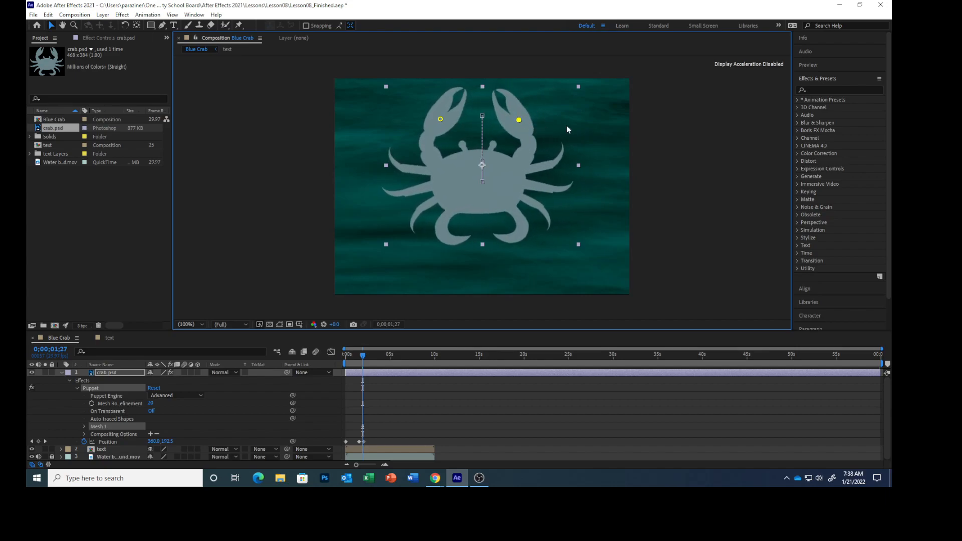
pyautogui.hotkey('ctrl', 'z')
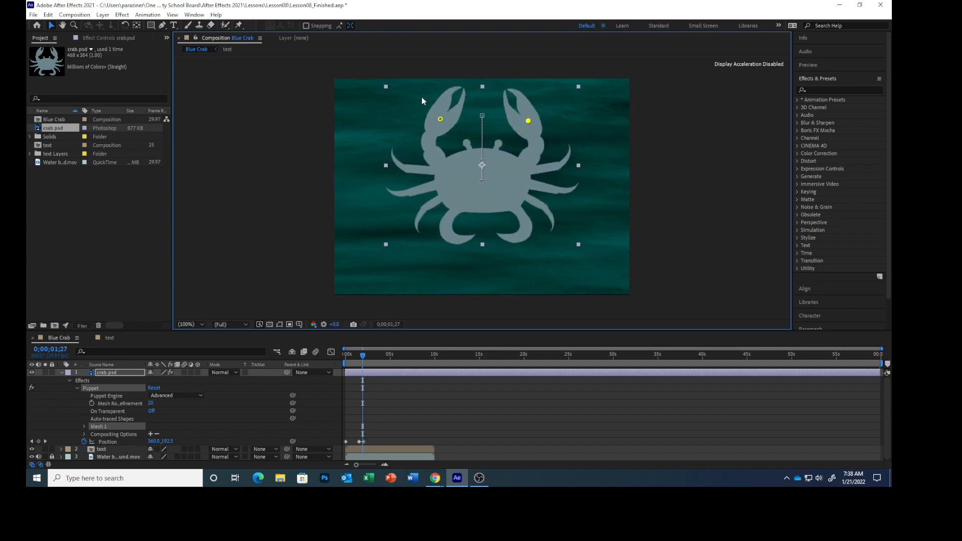
pyautogui.click(48, 15)
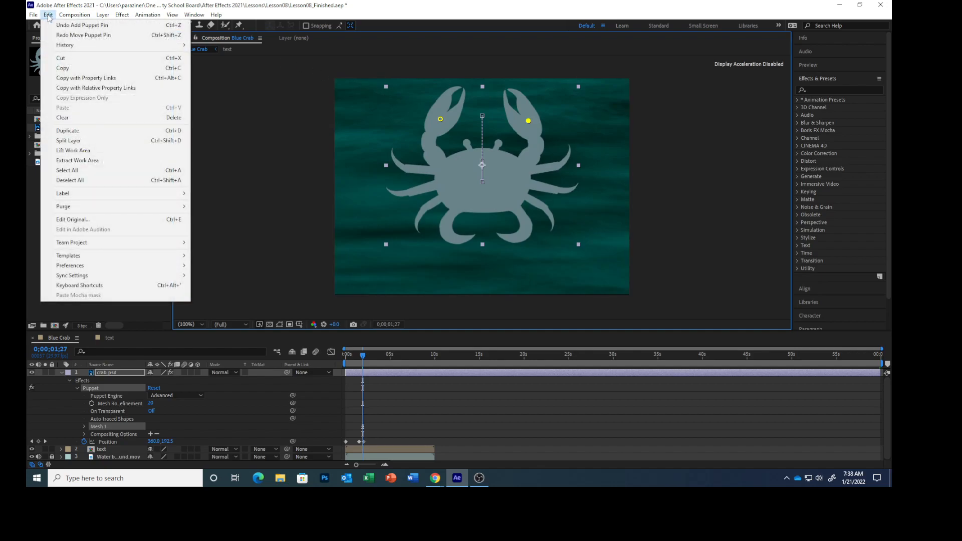
pyautogui.moveTo(74, 15)
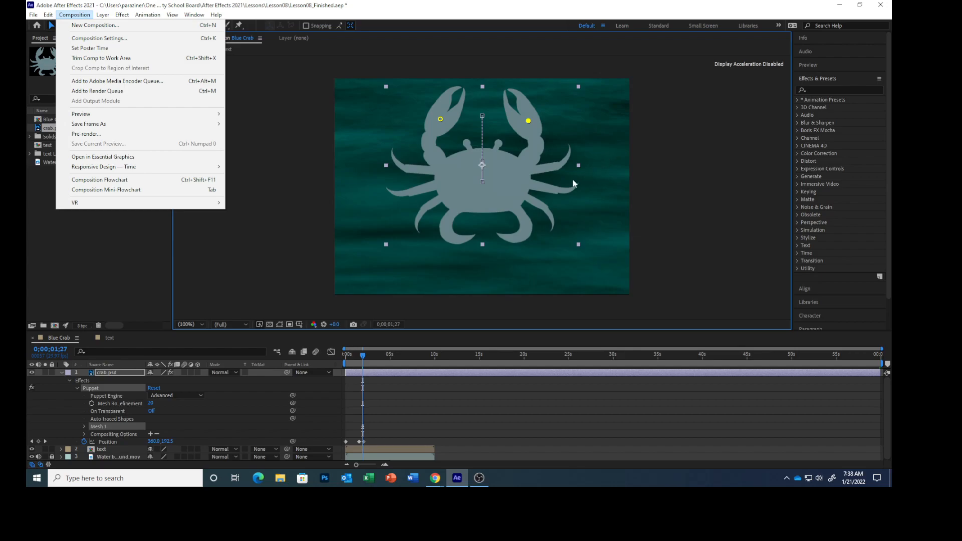
pyautogui.click(259, 88)
# With the Puppet Position Pin tool, place one pin on each of the crab's two eyes
pyautogui.click(238, 26)
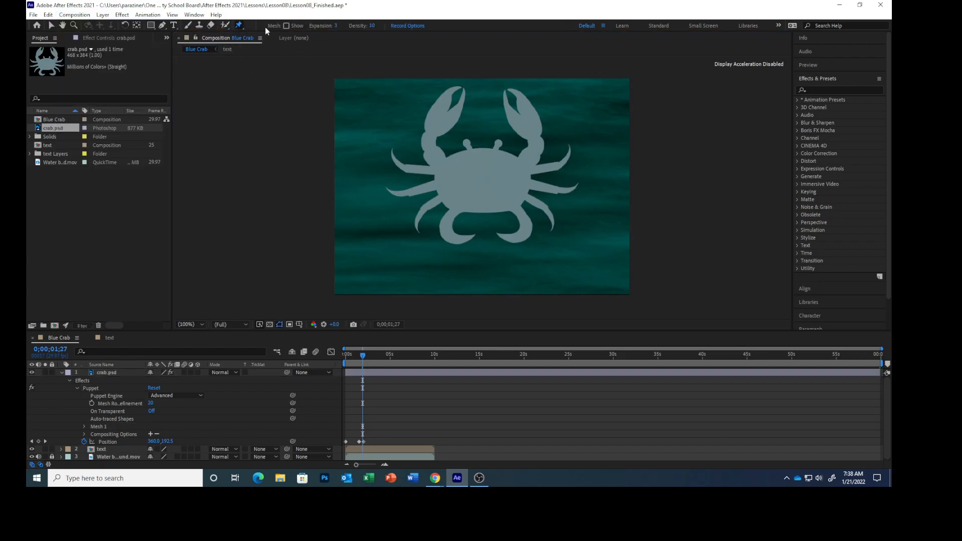
pyautogui.click(242, 23)
pyautogui.click(282, 27)
pyautogui.click(48, 15)
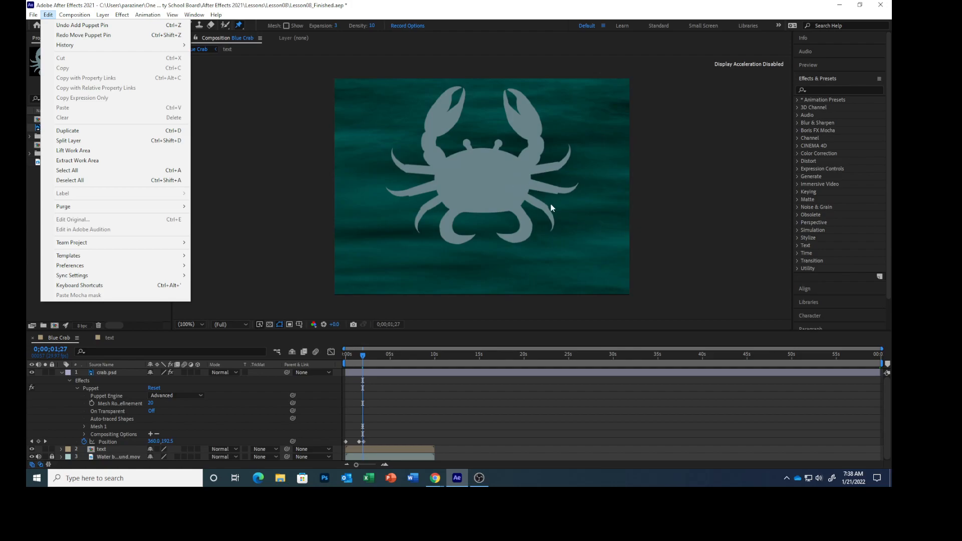
pyautogui.click(465, 143)
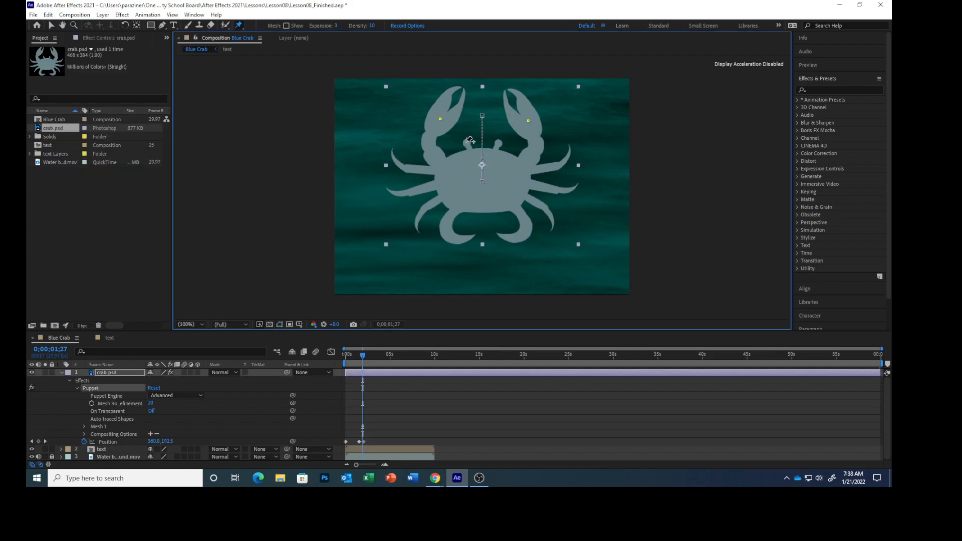
pyautogui.click(466, 143)
pyautogui.click(498, 144)
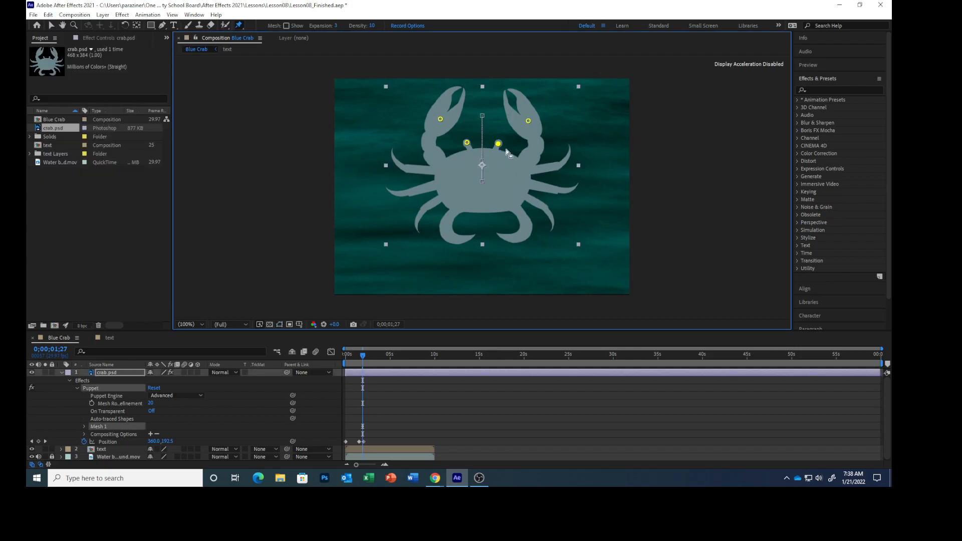
# Place a puppet position pin at the tip of each of the crab's eight legs
pyautogui.click(392, 150)
pyautogui.click(387, 189)
pyautogui.click(420, 230)
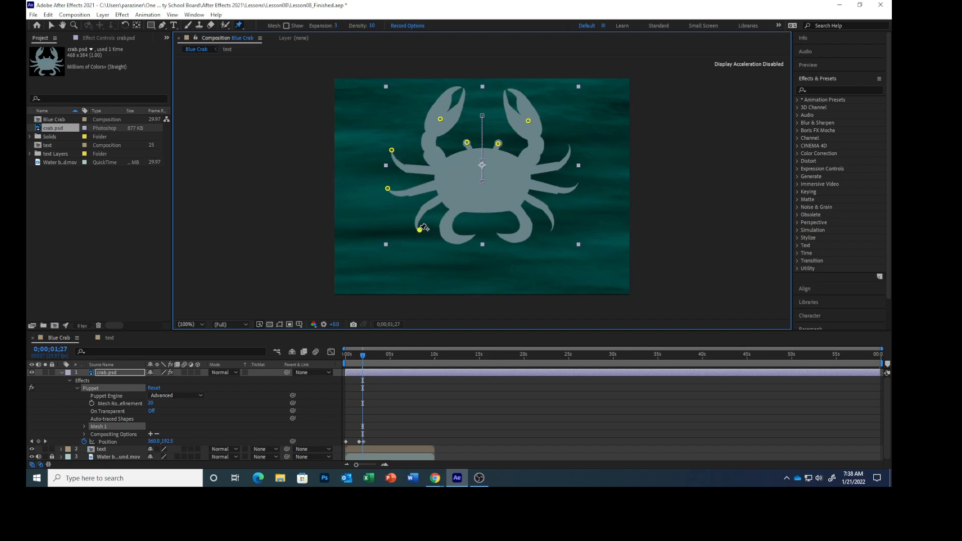
pyautogui.click(474, 235)
pyautogui.click(500, 235)
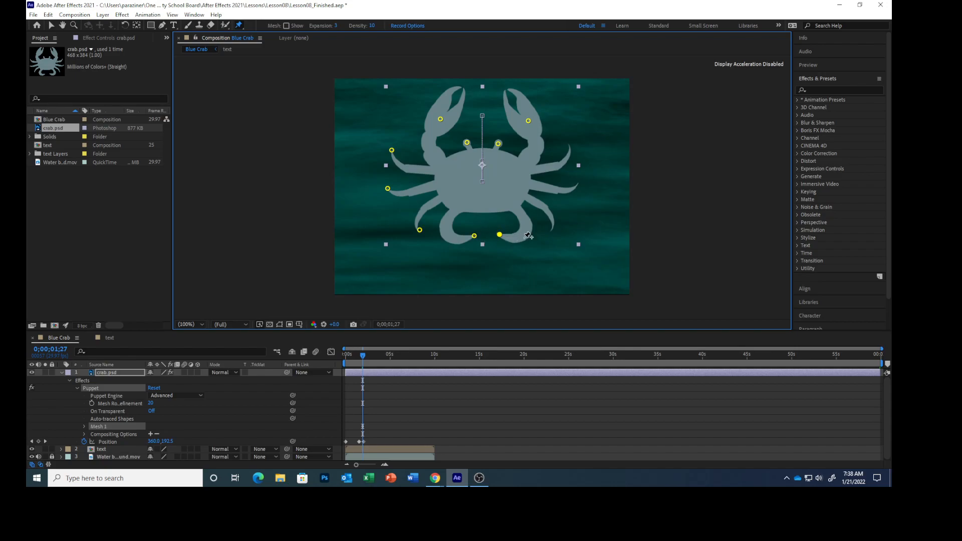
pyautogui.click(552, 229)
pyautogui.click(577, 185)
pyautogui.click(570, 149)
# Expand the Deform properties of the crab layer's Mesh 1 to list the puppet pins, and save the project
pyautogui.click(85, 427)
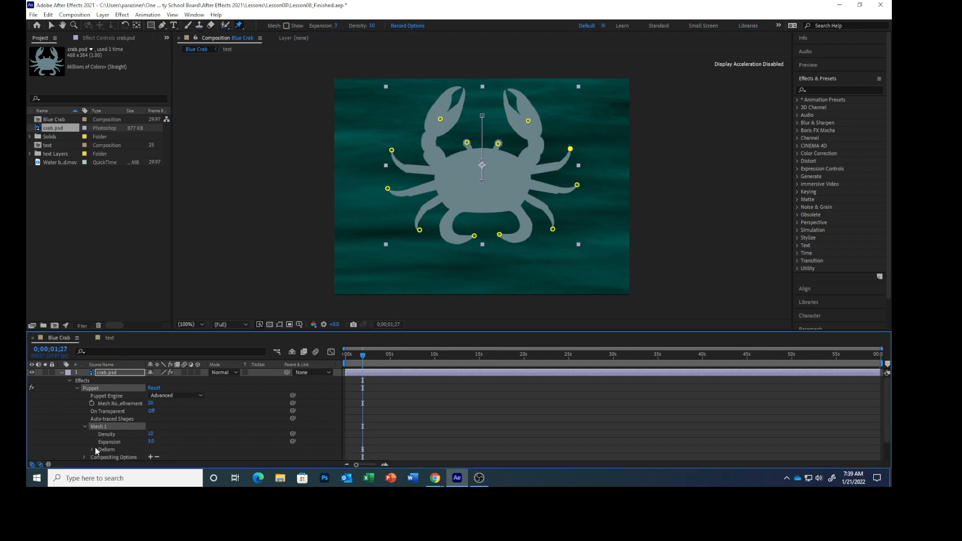
pyautogui.click(92, 448)
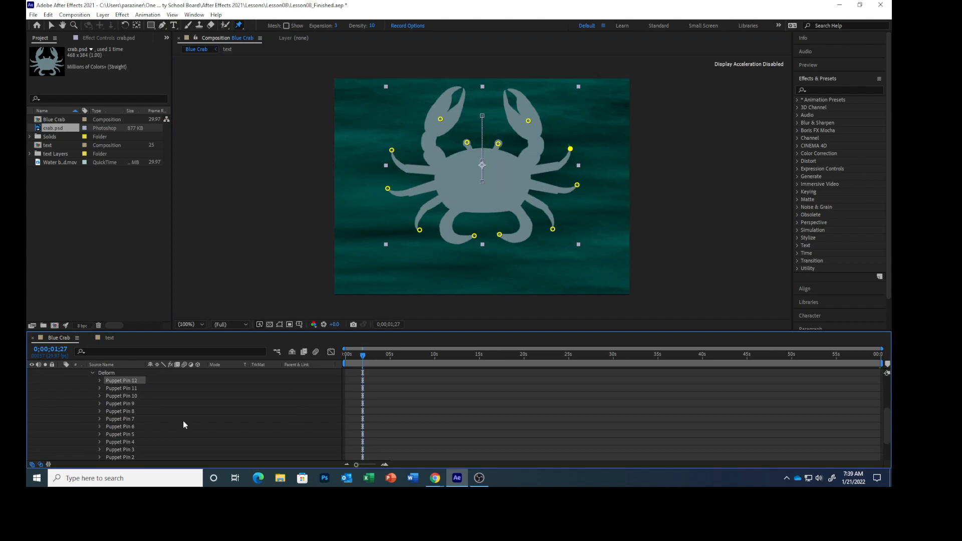
pyautogui.click(33, 15)
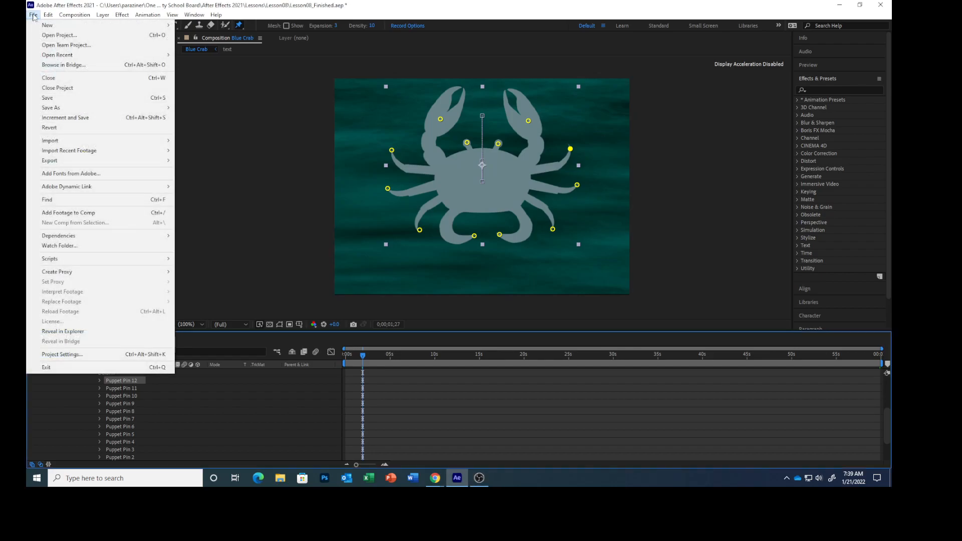
pyautogui.click(49, 97)
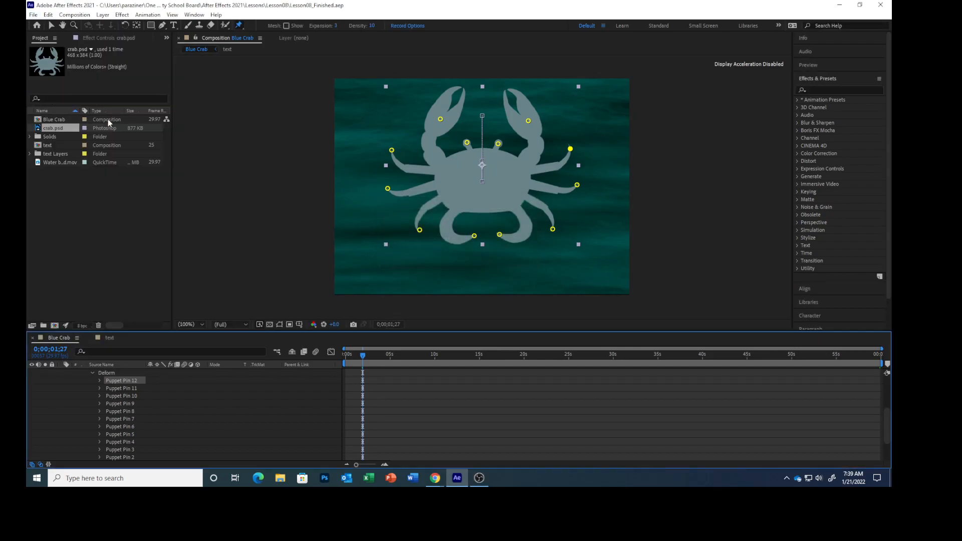